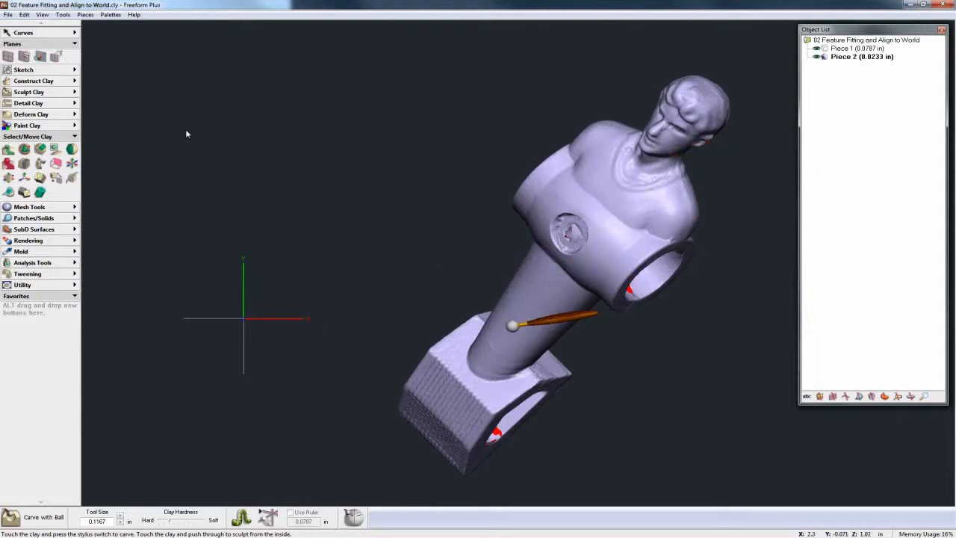
- Create a plane on Piece 2 and position it roughly along the figure's vertical midline as an approximate symmetry plane
{"action": "left_click", "coordinate": [9, 57]}
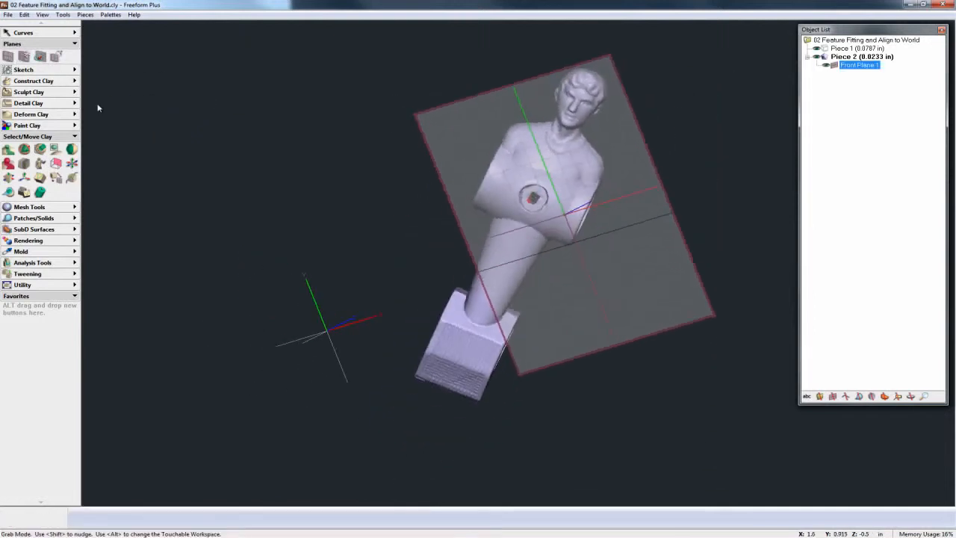
{"action": "left_click_drag", "start_coordinate": [559, 213], "coordinate": [520, 224]}
{"action": "middle_click_drag", "start_coordinate": [506, 303], "coordinate": [519, 335]}
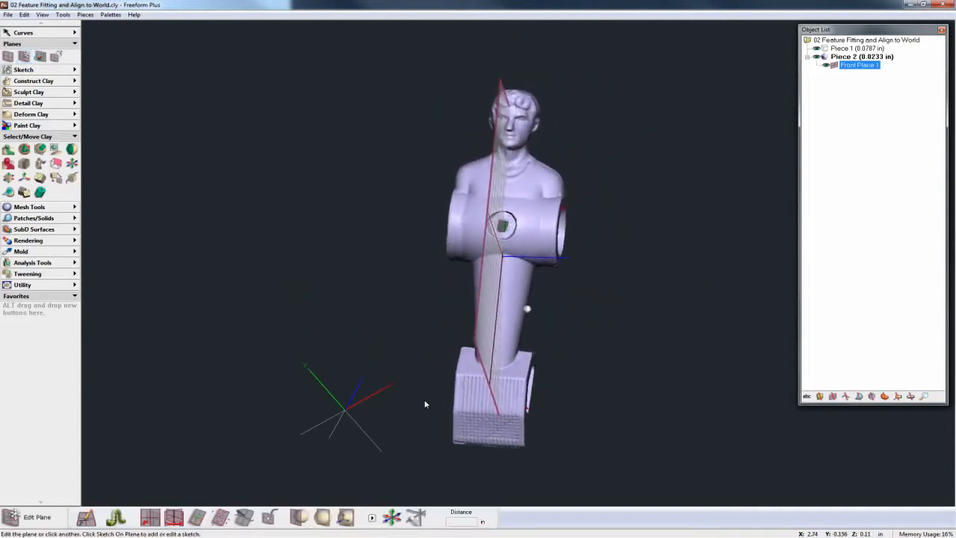
{"action": "left_click_drag", "start_coordinate": [503, 256], "coordinate": [498, 260]}
{"action": "middle_click_drag", "start_coordinate": [498, 262], "coordinate": [519, 259]}
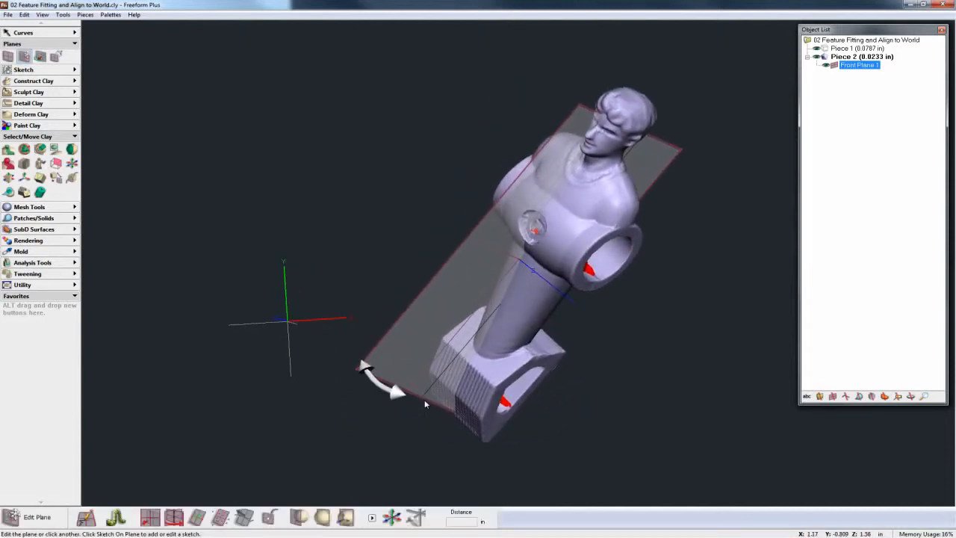
- Select the whole piece with Fit to Selection and refit Front Plane 1 to it using the Symmetry Plane method
{"action": "left_click", "coordinate": [41, 193]}
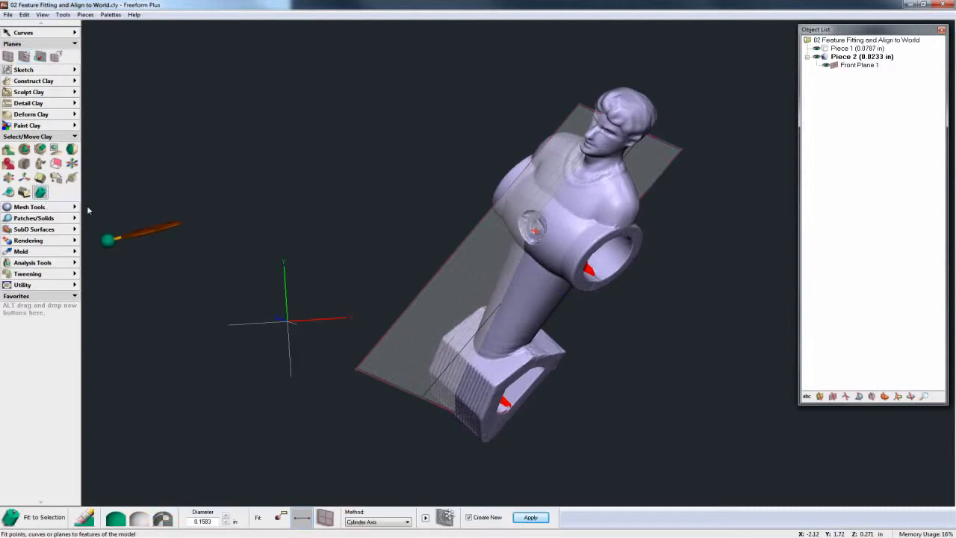
{"action": "left_click", "coordinate": [117, 522]}
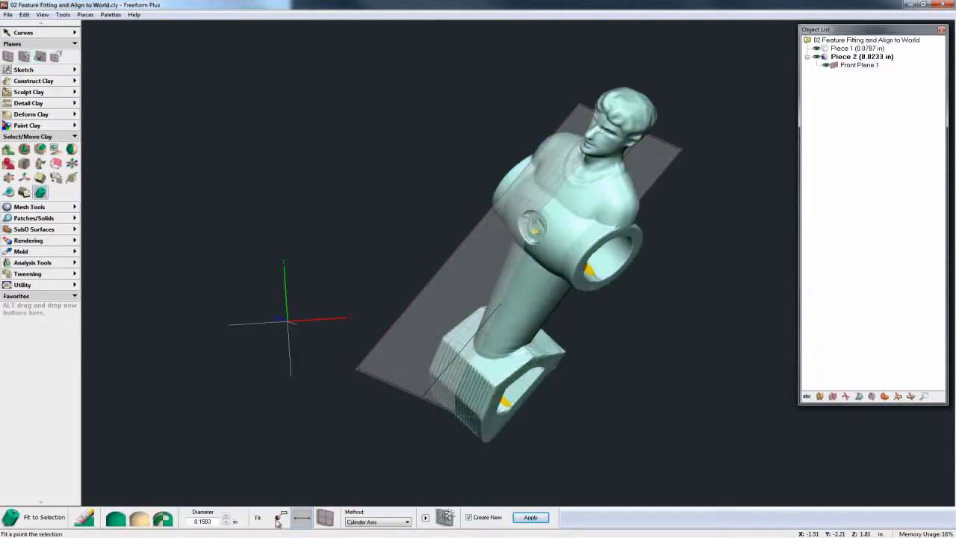
{"action": "left_click", "coordinate": [324, 519]}
{"action": "left_click", "coordinate": [364, 522]}
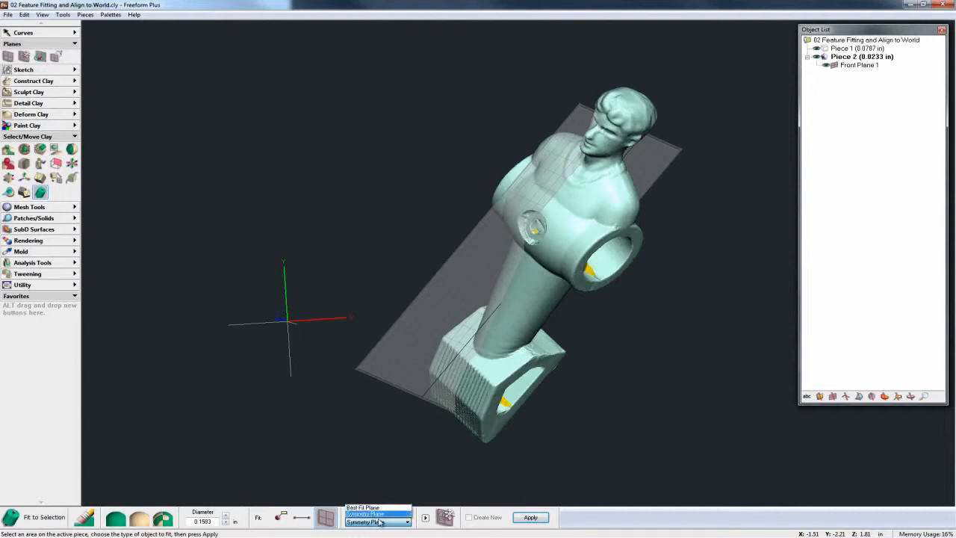
{"action": "left_click", "coordinate": [371, 515]}
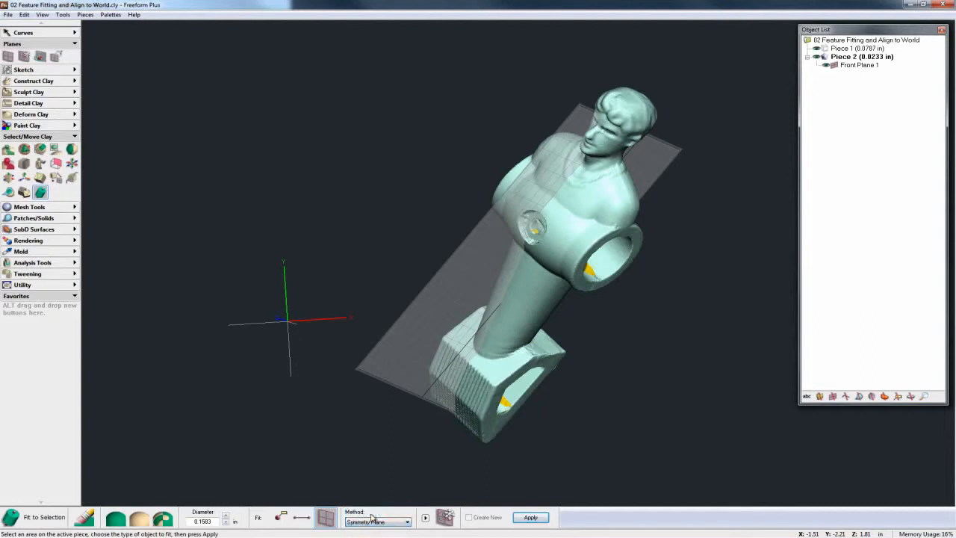
{"action": "left_click", "coordinate": [862, 66]}
{"action": "left_click", "coordinate": [532, 517]}
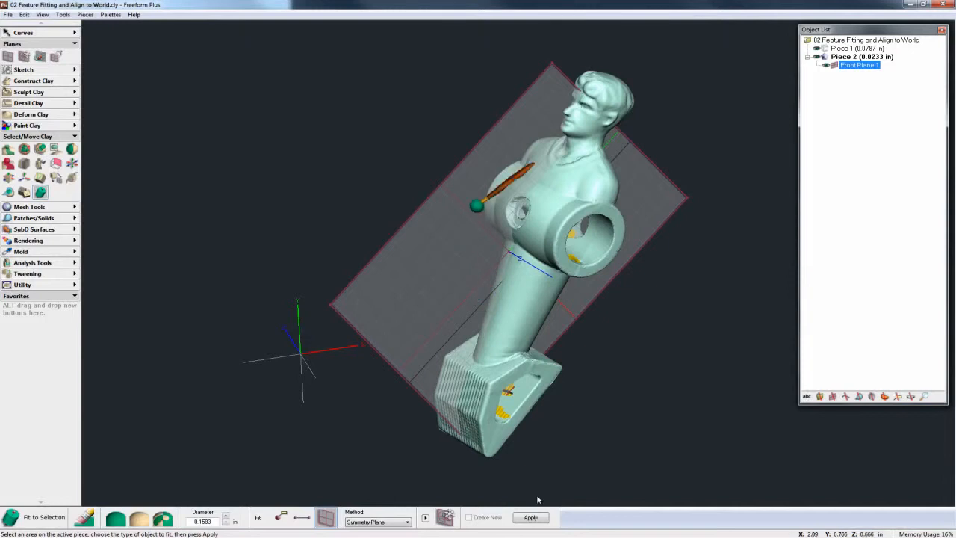
{"action": "key", "text": "space"}
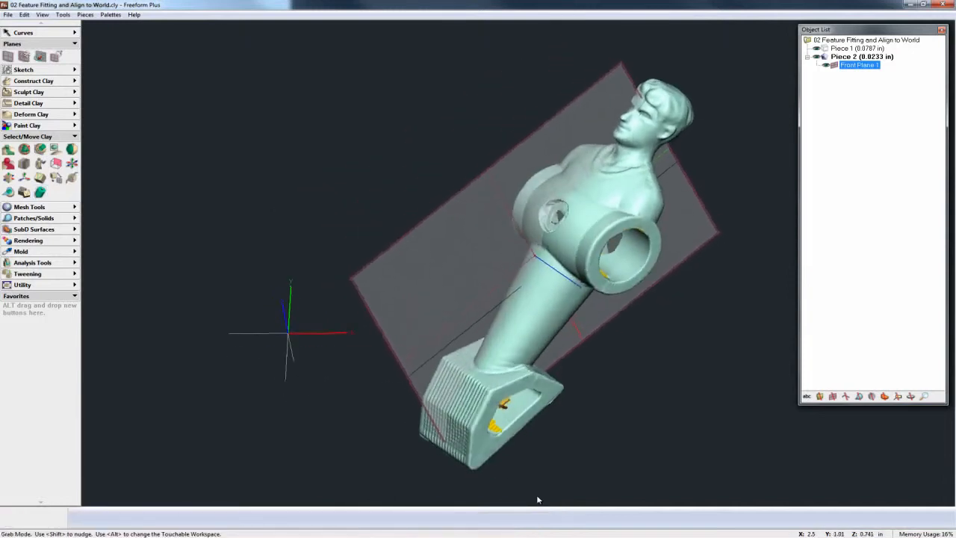
{"action": "key", "text": "space"}
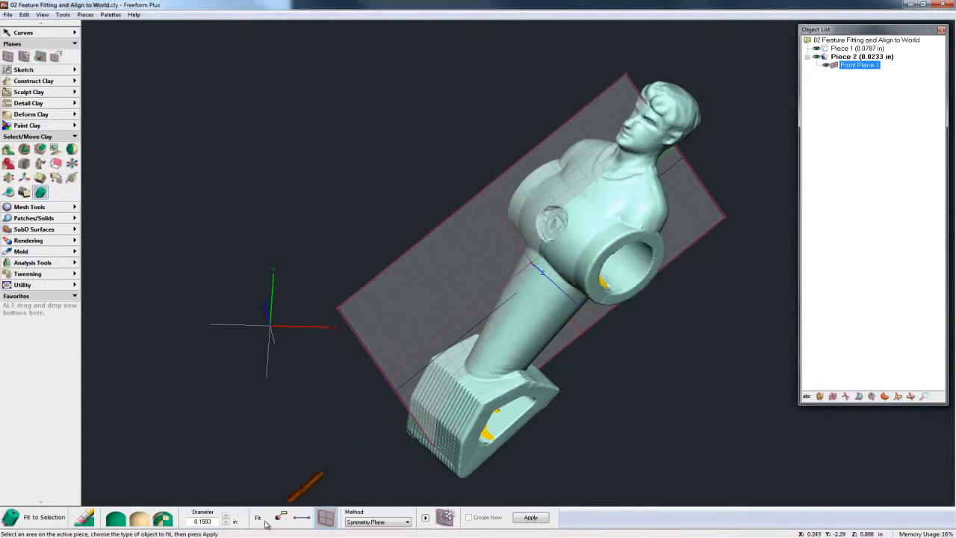
- Clear the selection and paint a selection over the front of the tapered column between torso and base
{"action": "left_click", "coordinate": [140, 519]}
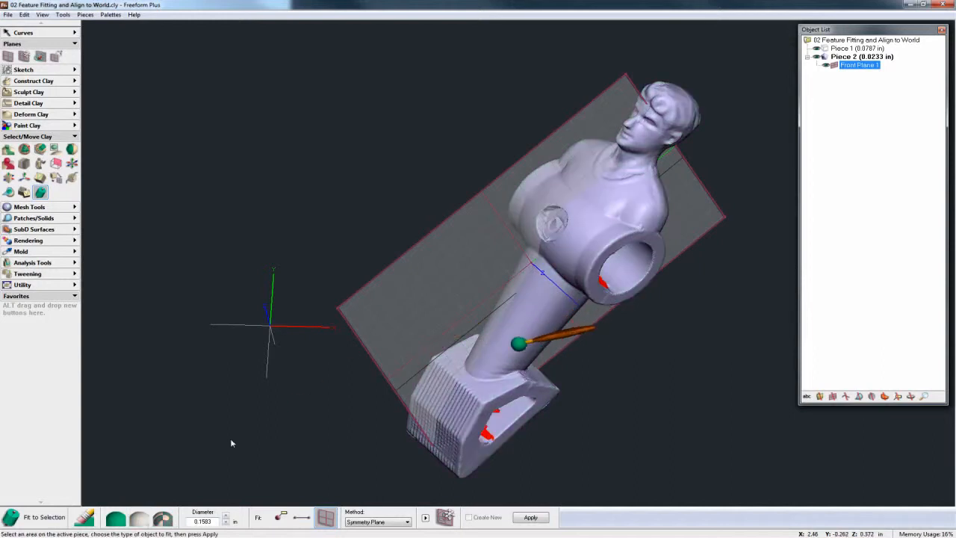
{"action": "key", "text": "space"}
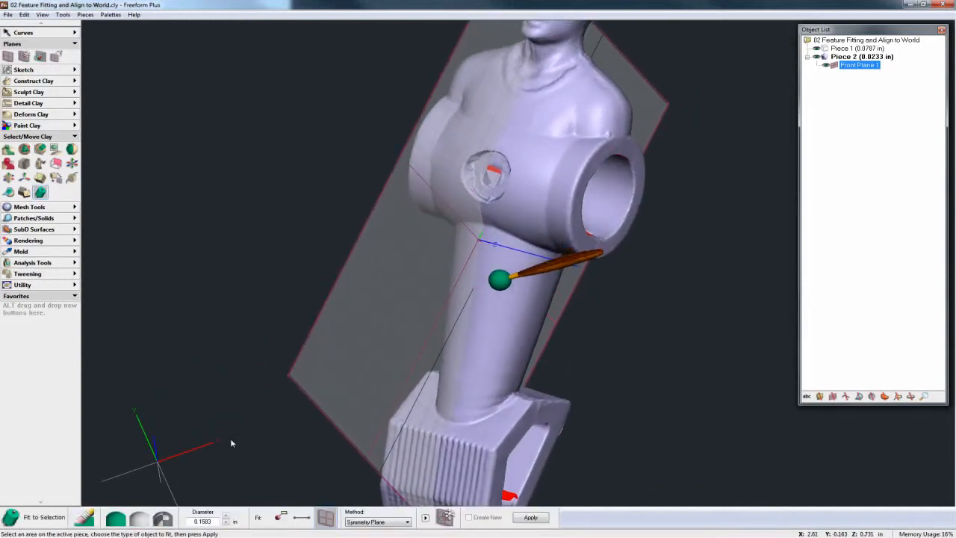
{"action": "left_click_drag", "start_coordinate": [485, 271], "coordinate": [471, 281]}
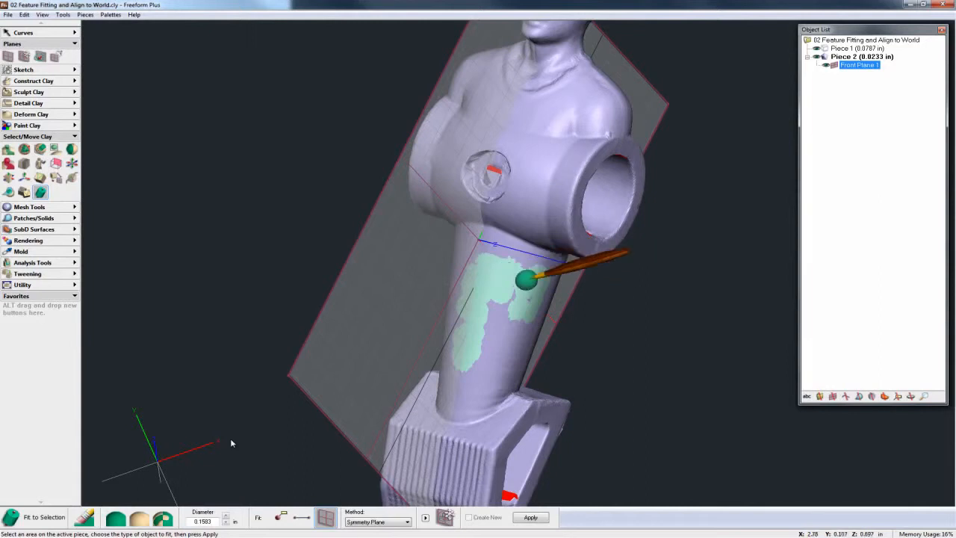
{"action": "mouse_move", "coordinate": [515, 358]}
{"action": "left_mouse_down"}
{"action": "mouse_move", "coordinate": [455, 383]}
{"action": "mouse_move", "coordinate": [514, 369]}
{"action": "left_mouse_up"}
- Enlarge the selection brush to 0.2748 in and paint the column's side beneath one of the arm openings
{"action": "key", "text": "space"}
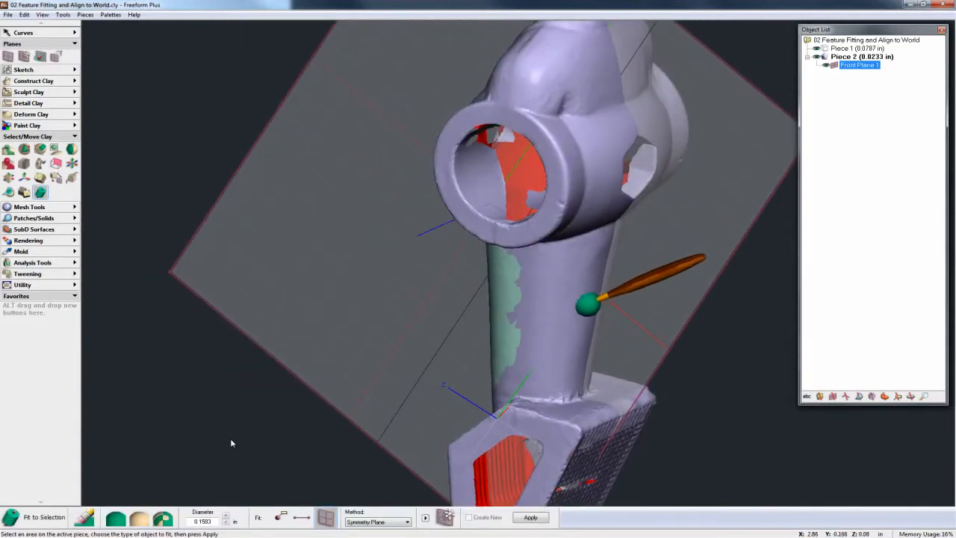
{"action": "key", "text": "space"}
{"action": "key", "text": "plus"}
{"action": "key", "text": "plus"}
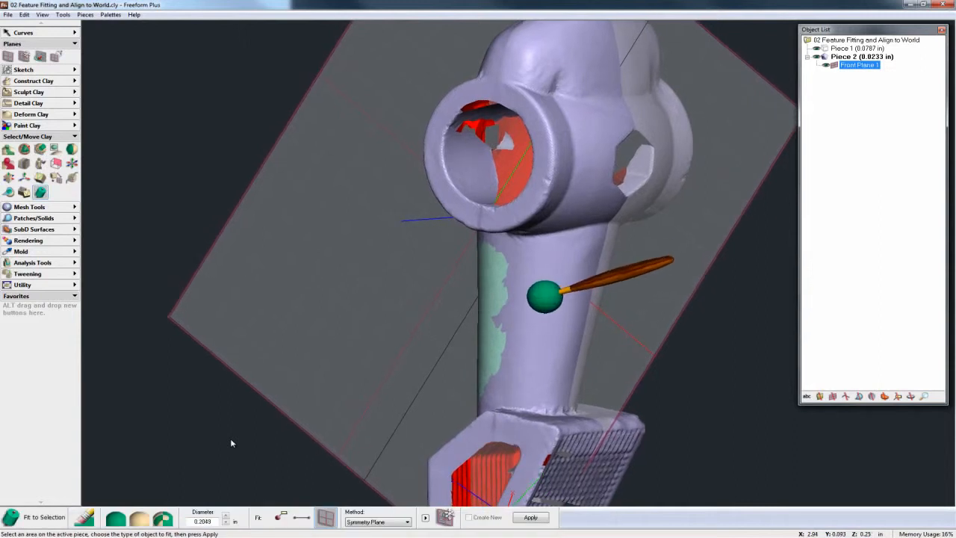
{"action": "mouse_move", "coordinate": [592, 270]}
{"action": "left_mouse_down"}
{"action": "mouse_move", "coordinate": [506, 273]}
{"action": "mouse_move", "coordinate": [495, 307]}
{"action": "mouse_move", "coordinate": [553, 351]}
{"action": "mouse_move", "coordinate": [522, 372]}
{"action": "left_mouse_up"}
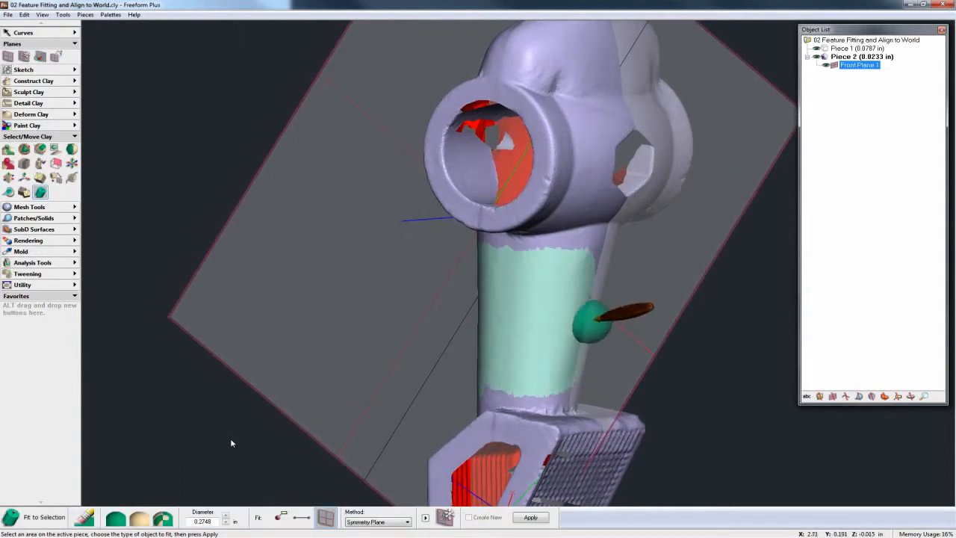
- Extend the painted selection over the remaining sides of the tapered column
{"action": "key", "text": "space"}
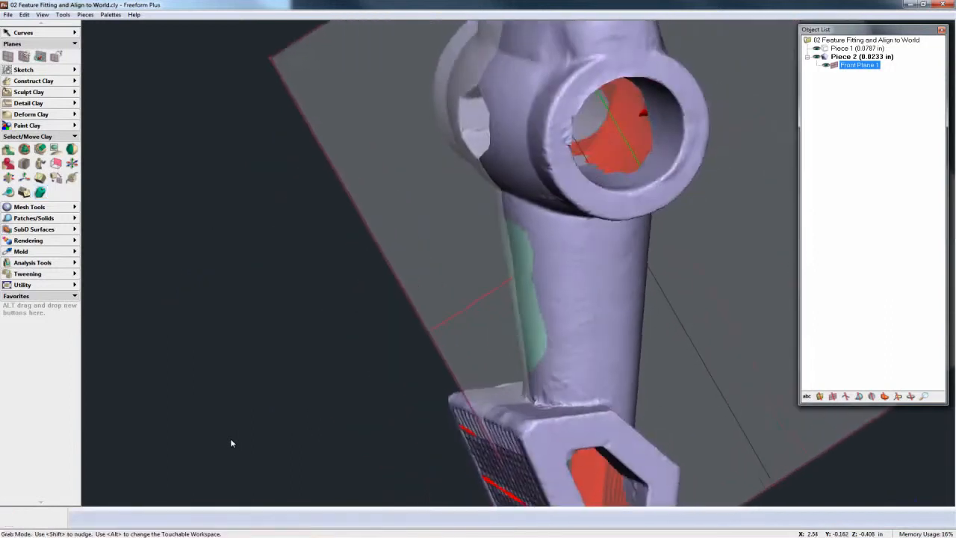
{"action": "key", "text": "space"}
{"action": "mouse_move", "coordinate": [511, 245]}
{"action": "left_mouse_down"}
{"action": "mouse_move", "coordinate": [622, 271]}
{"action": "mouse_move", "coordinate": [527, 337]}
{"action": "mouse_move", "coordinate": [660, 357]}
{"action": "left_mouse_up"}
{"action": "key", "text": "space"}
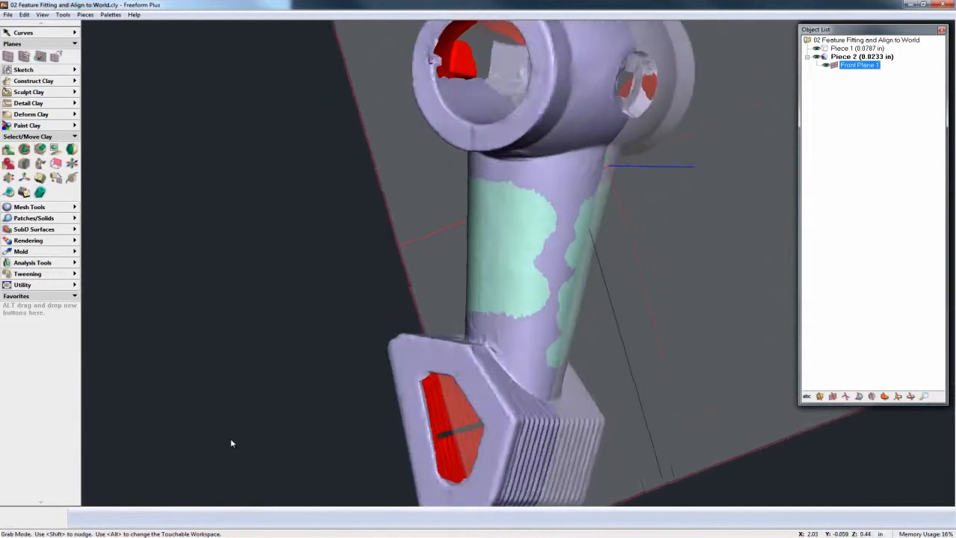
{"action": "mouse_move", "coordinate": [513, 221]}
{"action": "left_mouse_down"}
{"action": "mouse_move", "coordinate": [580, 210]}
{"action": "mouse_move", "coordinate": [565, 269]}
{"action": "mouse_move", "coordinate": [575, 352]}
{"action": "mouse_move", "coordinate": [506, 301]}
{"action": "left_mouse_up"}
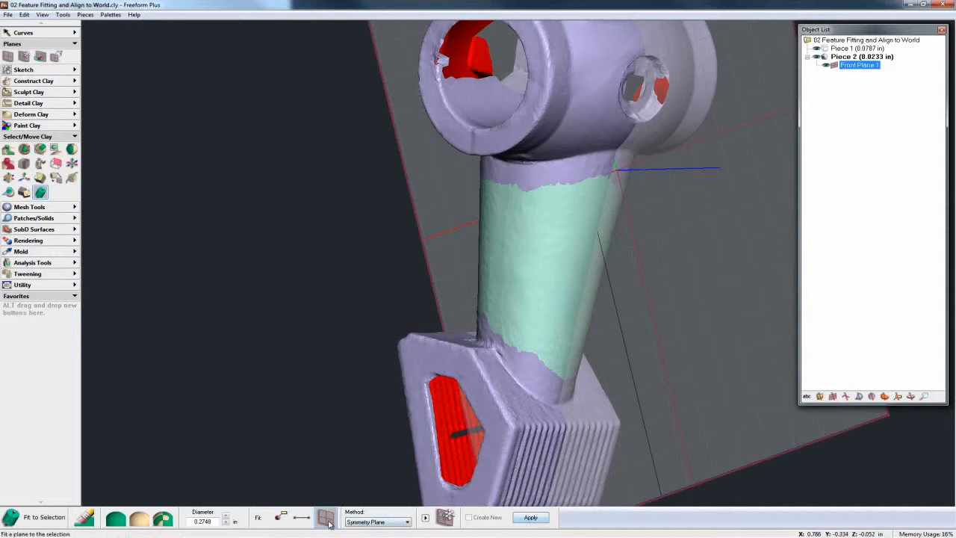
- Fit a new line to the selected column surface using the Cone Axis method
{"action": "left_click", "coordinate": [304, 521]}
{"action": "left_click", "coordinate": [362, 522]}
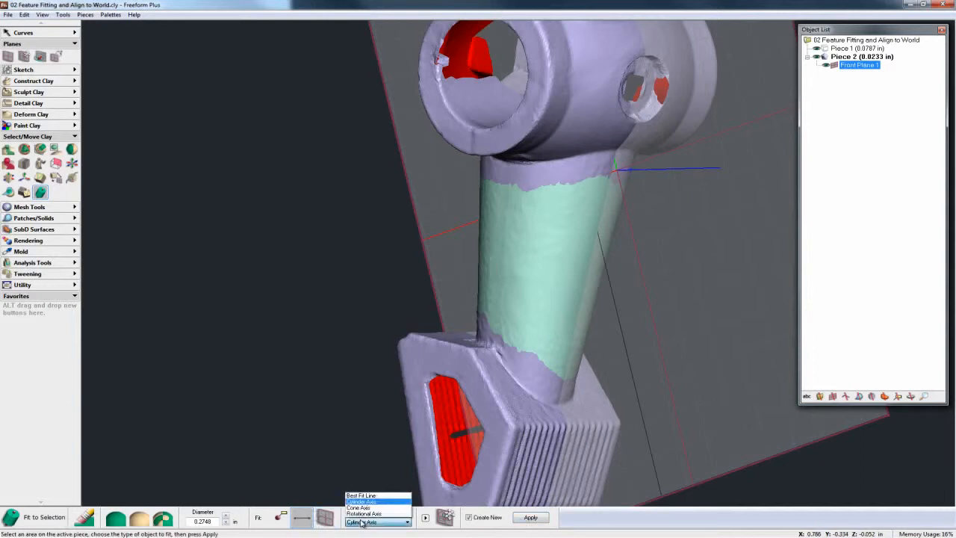
{"action": "left_click", "coordinate": [367, 508]}
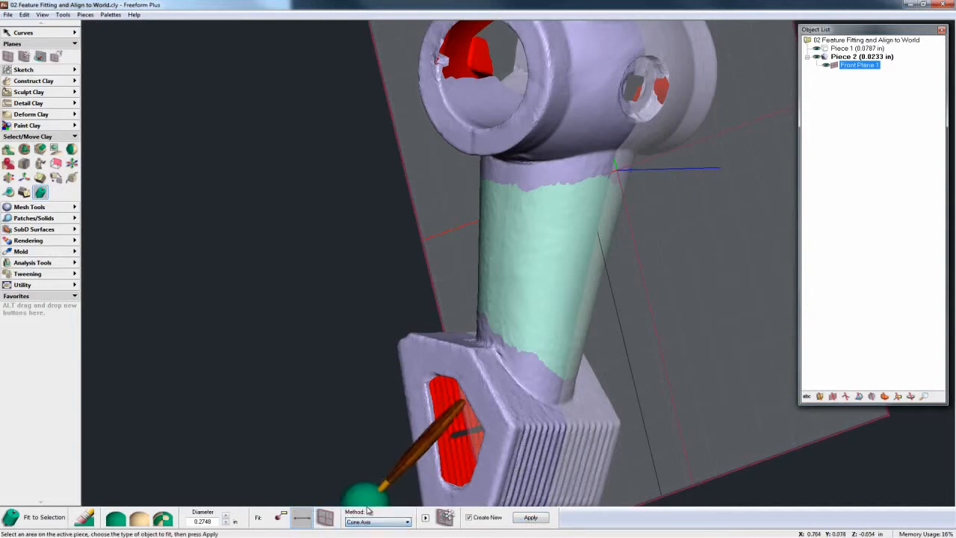
{"action": "left_click", "coordinate": [529, 517]}
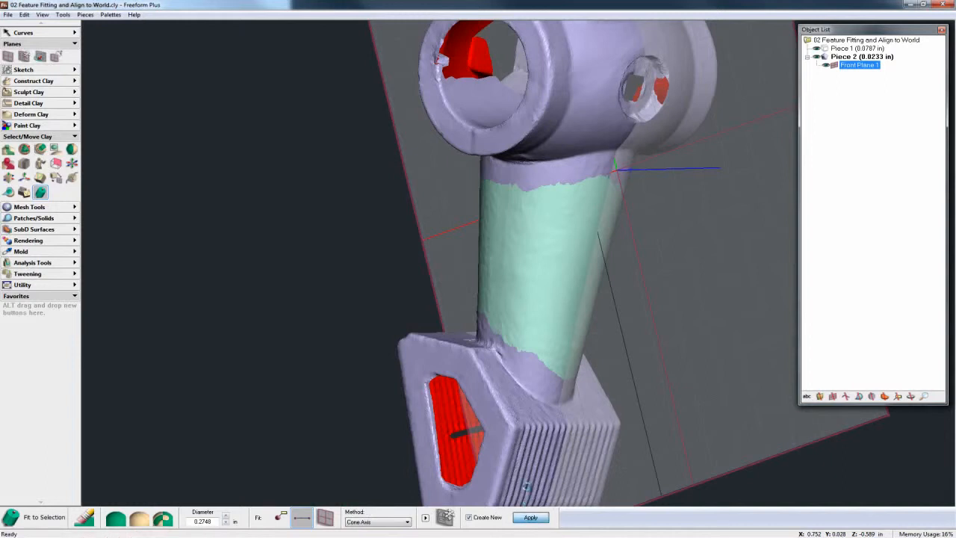
{"action": "middle_click_drag", "start_coordinate": [575, 233], "coordinate": [519, 343]}
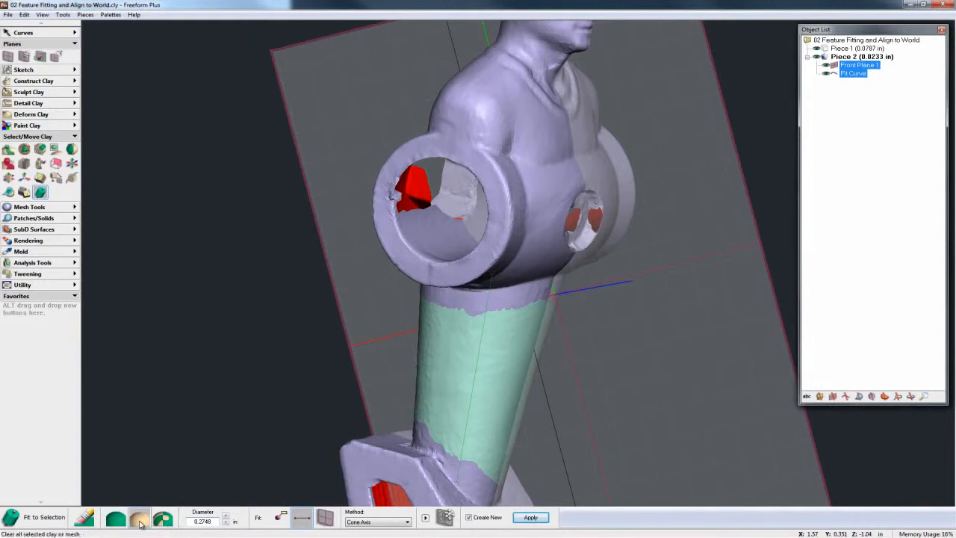
- Clear the column selection and paint the inner wall of the torso's cross bore through one arm opening
{"action": "left_click", "coordinate": [141, 523]}
{"action": "middle_click_drag", "start_coordinate": [416, 294], "coordinate": [480, 388]}
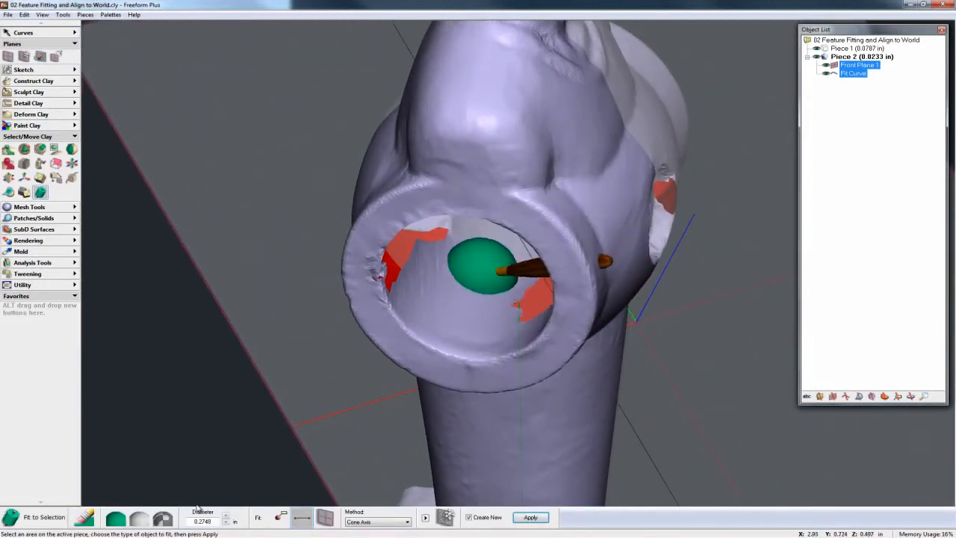
{"action": "mouse_move", "coordinate": [443, 286]}
{"action": "left_mouse_down"}
{"action": "mouse_move", "coordinate": [478, 312]}
{"action": "mouse_move", "coordinate": [437, 301]}
{"action": "mouse_move", "coordinate": [515, 291]}
{"action": "left_mouse_up"}
{"action": "middle_click_drag", "start_coordinate": [518, 281], "coordinate": [482, 303]}
{"action": "left_click_drag", "start_coordinate": [544, 237], "coordinate": [533, 294]}
- Paint more of the cross bore's inner wall from the opposite arm opening and from further angles
{"action": "mouse_move", "coordinate": [533, 294]}
{"action": "middle_mouse_down"}
{"action": "mouse_move", "coordinate": [475, 233]}
{"action": "mouse_move", "coordinate": [520, 241]}
{"action": "mouse_move", "coordinate": [345, 228]}
{"action": "middle_mouse_up"}
{"action": "middle_click_drag", "start_coordinate": [482, 373], "coordinate": [467, 369]}
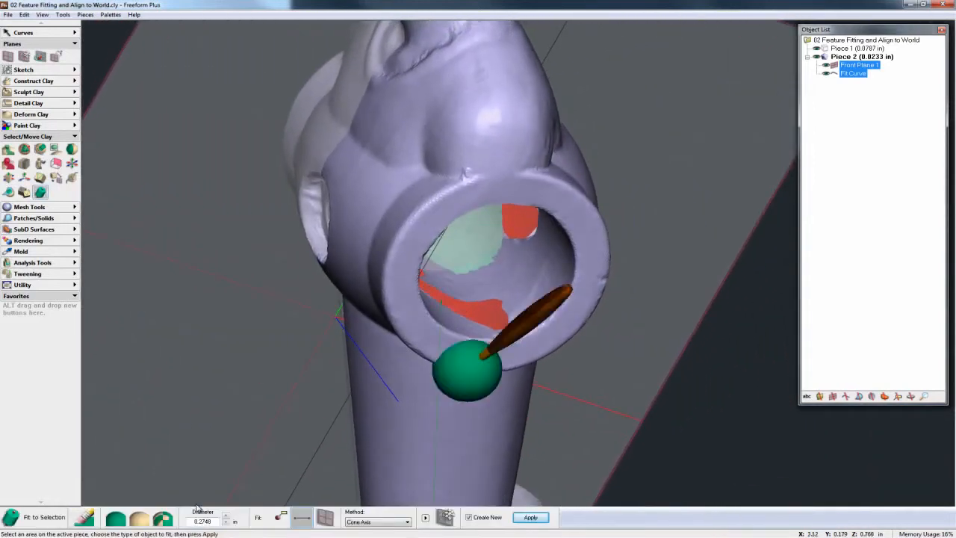
{"action": "mouse_move", "coordinate": [522, 279]}
{"action": "middle_mouse_down"}
{"action": "mouse_move", "coordinate": [557, 238]}
{"action": "mouse_move", "coordinate": [489, 314]}
{"action": "middle_mouse_up"}
{"action": "mouse_move", "coordinate": [480, 322]}
{"action": "left_mouse_down"}
{"action": "mouse_move", "coordinate": [525, 306]}
{"action": "mouse_move", "coordinate": [510, 312]}
{"action": "mouse_move", "coordinate": [514, 259]}
{"action": "left_mouse_up"}
{"action": "mouse_move", "coordinate": [514, 260]}
{"action": "middle_mouse_down"}
{"action": "mouse_move", "coordinate": [463, 258]}
{"action": "mouse_move", "coordinate": [418, 270]}
{"action": "mouse_move", "coordinate": [374, 260]}
{"action": "middle_mouse_up"}
{"action": "middle_click_drag", "start_coordinate": [442, 273], "coordinate": [436, 267]}
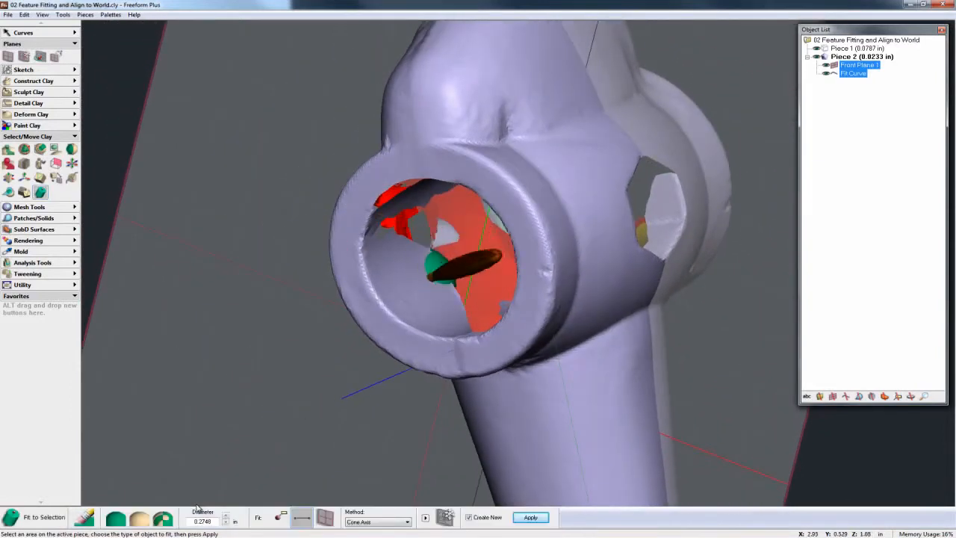
{"action": "left_click_drag", "start_coordinate": [443, 300], "coordinate": [415, 269]}
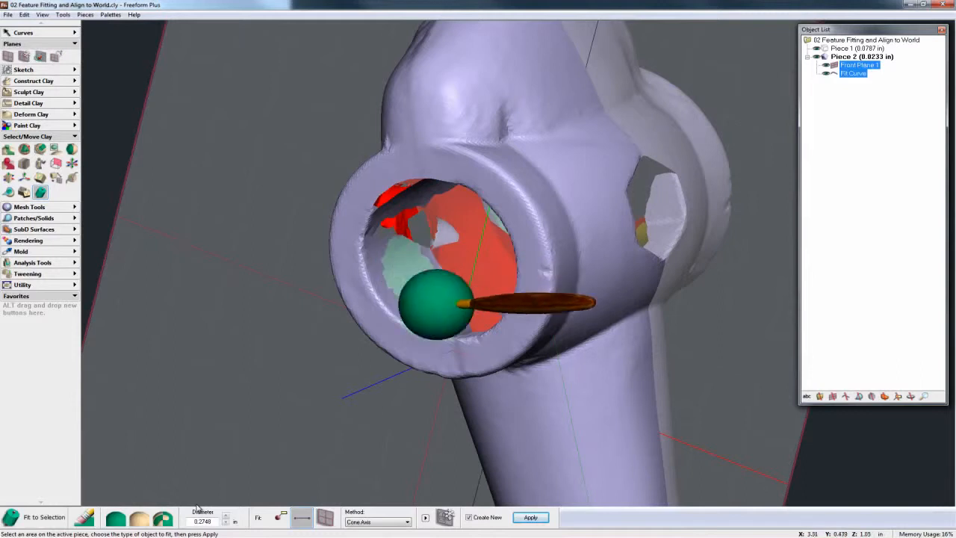
- Fit a new line to the selected bore surface using the Cylinder Axis method
{"action": "left_click", "coordinate": [361, 523]}
{"action": "left_click", "coordinate": [361, 501]}
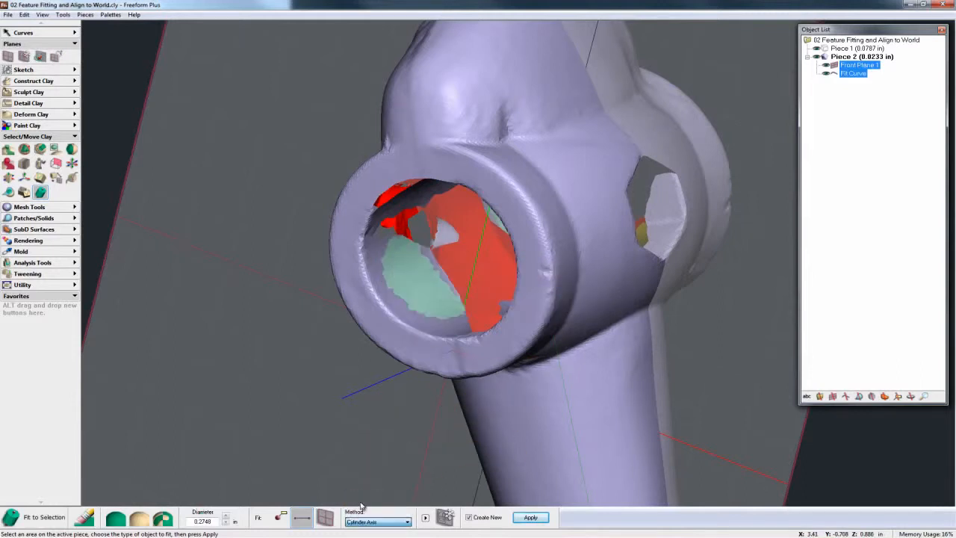
{"action": "left_click", "coordinate": [530, 518]}
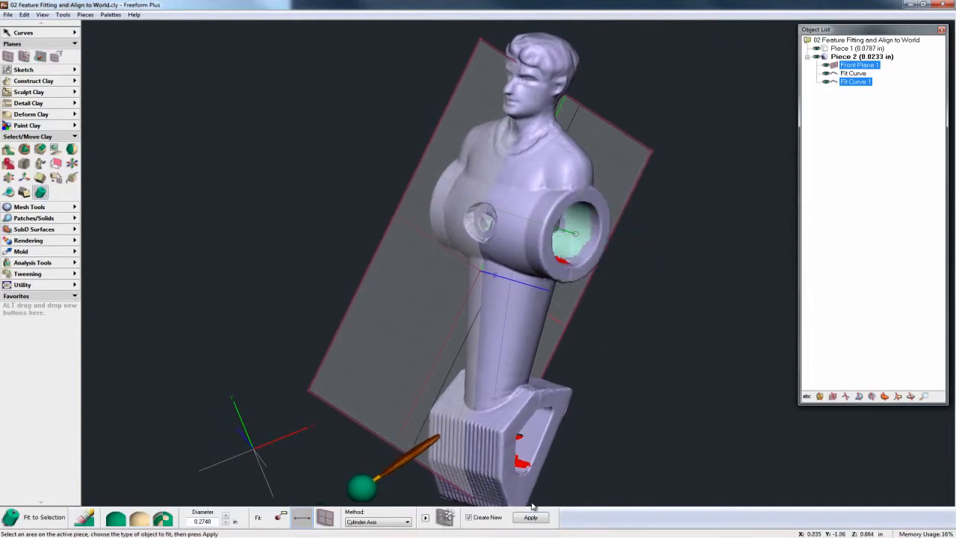
{"action": "key", "text": "Home"}
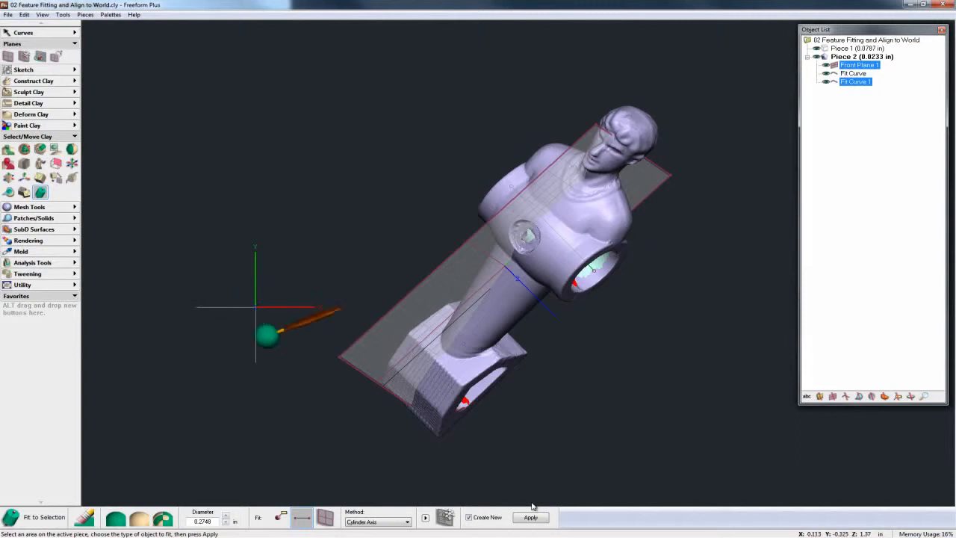
- Start aligning the piece to the World origin and add a constraint pair matching Front Plane 1 to the YZ Plane
{"action": "left_click", "coordinate": [57, 178]}
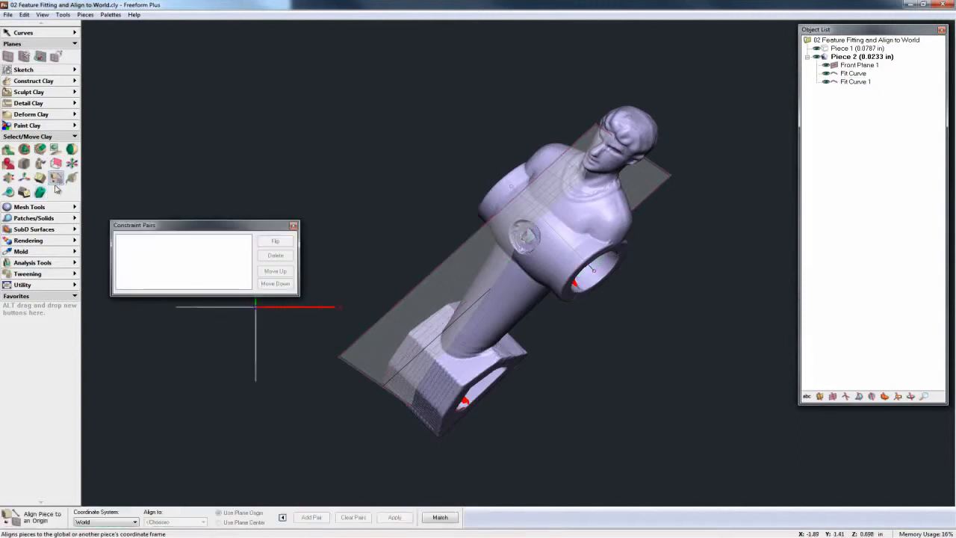
{"action": "left_click_drag", "start_coordinate": [208, 231], "coordinate": [188, 98]}
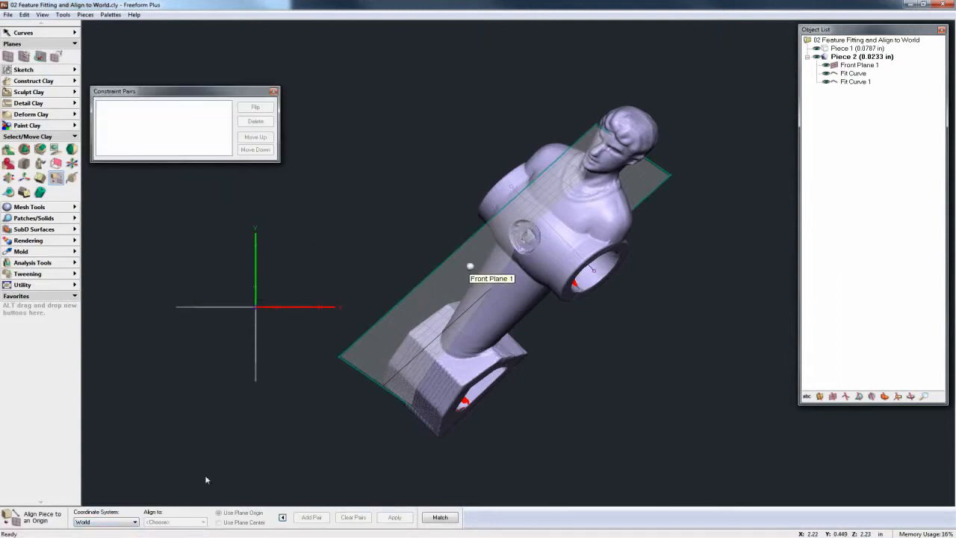
{"action": "left_click", "coordinate": [469, 266]}
{"action": "left_click", "coordinate": [252, 233]}
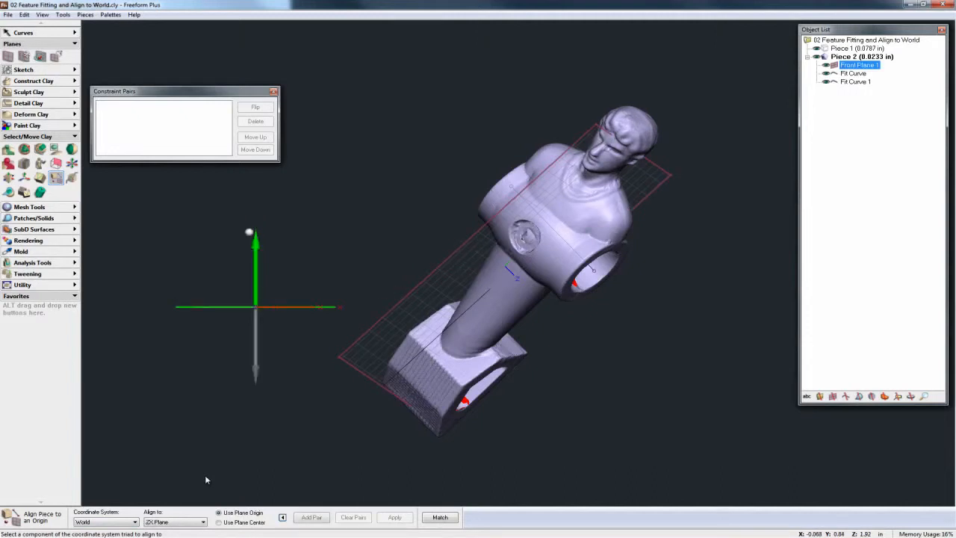
{"action": "left_click", "coordinate": [162, 521]}
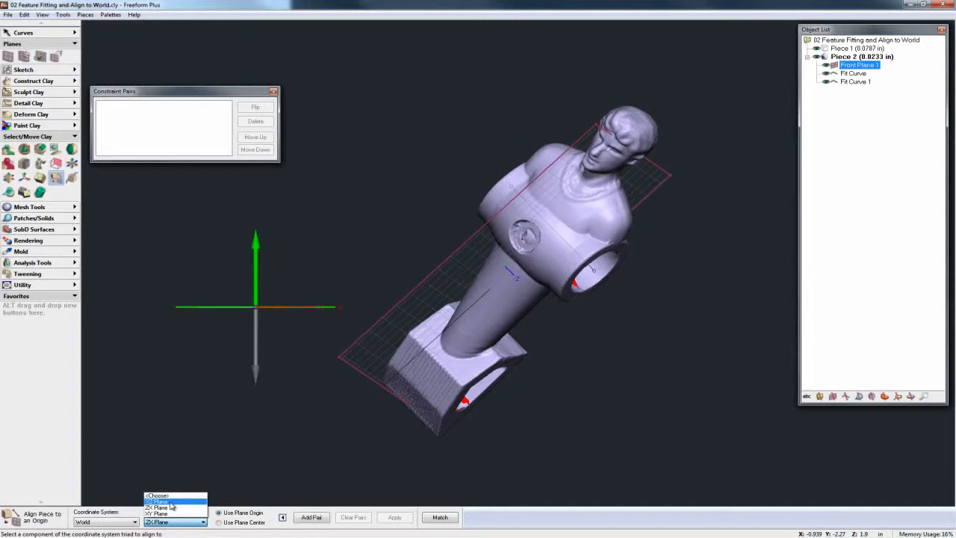
{"action": "left_click", "coordinate": [171, 501]}
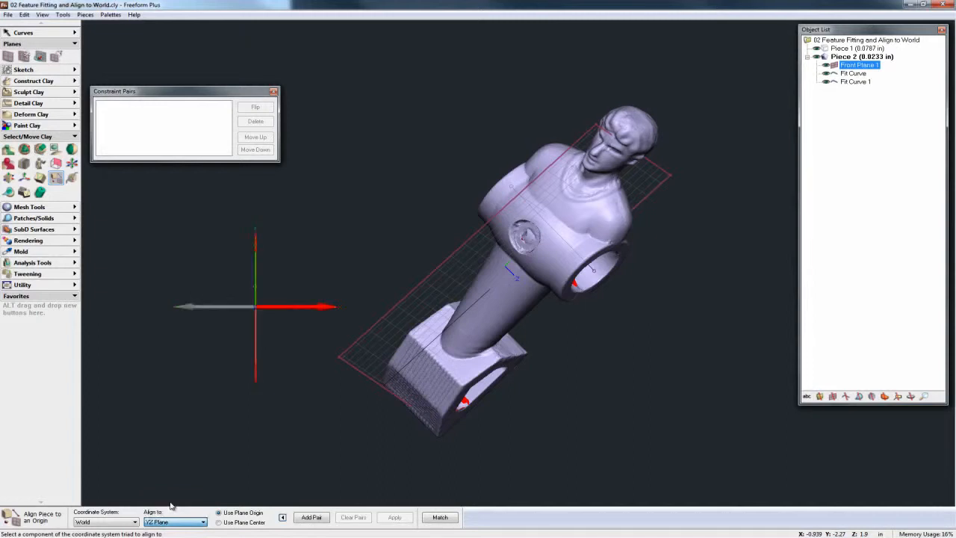
{"action": "left_click", "coordinate": [312, 517]}
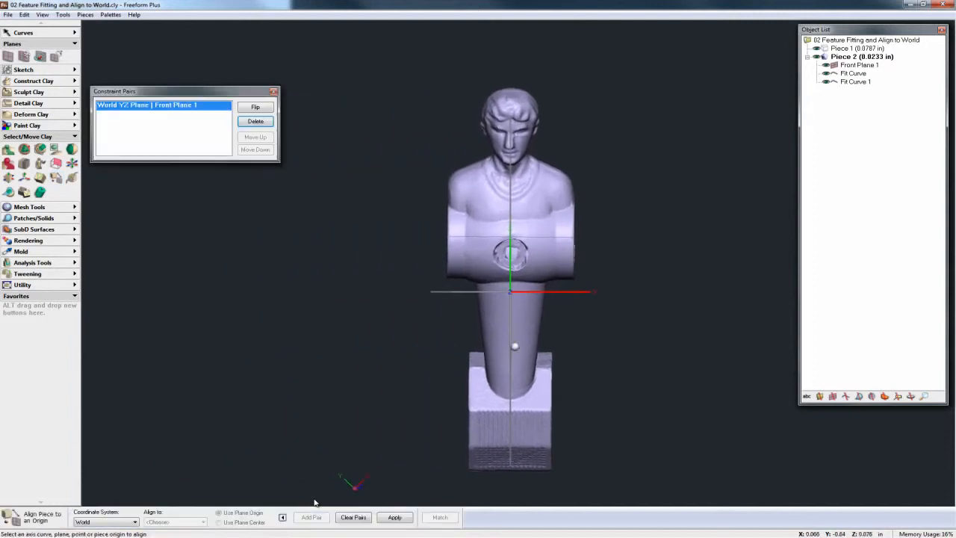
- Add a constraint pair matching the cross bore's axis, Fit Curve 1, to the World X Axis
{"action": "left_click_drag", "start_coordinate": [148, 94], "coordinate": [160, 230]}
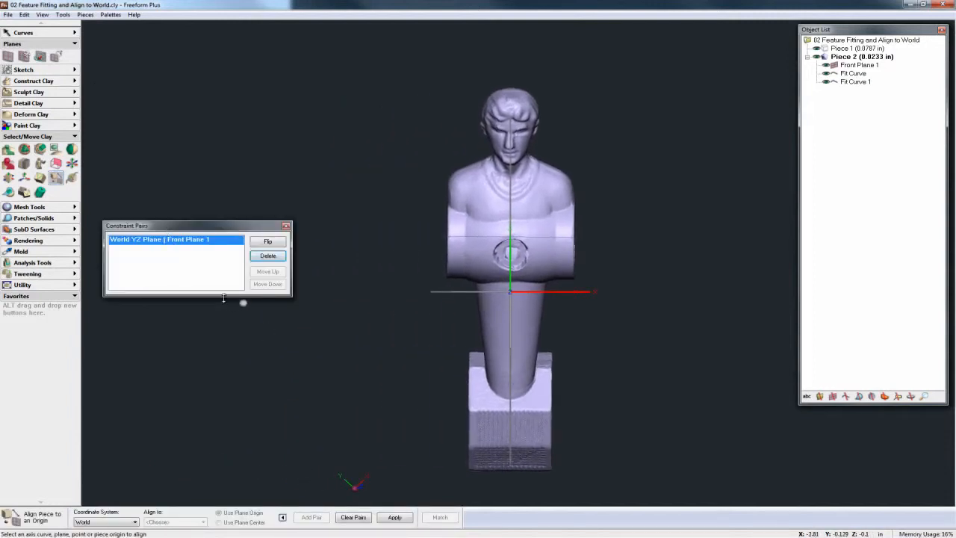
{"action": "middle_click_drag", "start_coordinate": [248, 304], "coordinate": [279, 297]}
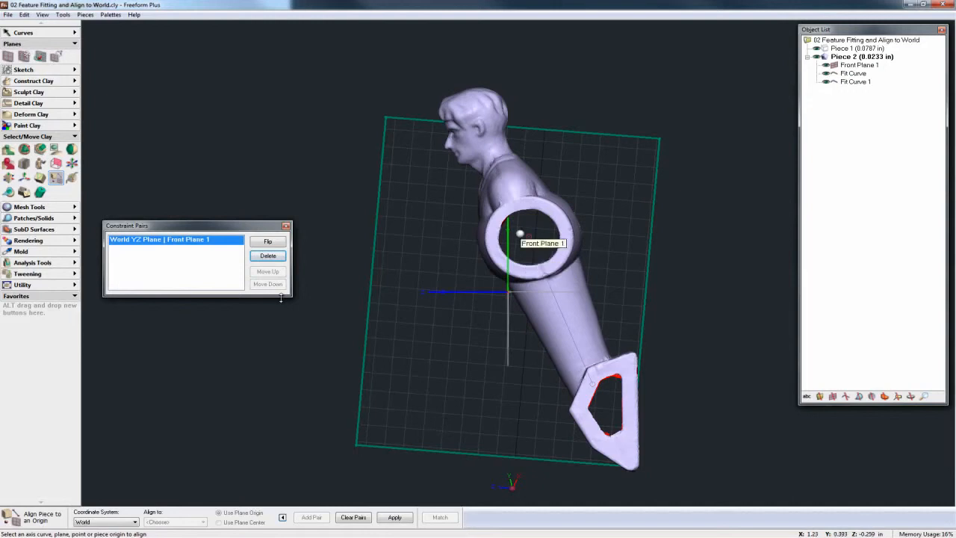
{"action": "key", "text": "Right"}
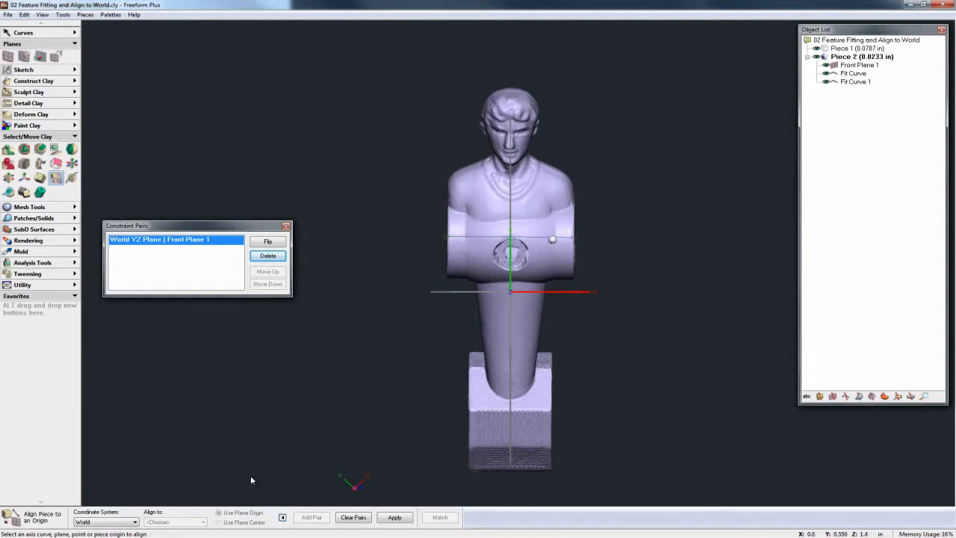
{"action": "left_click", "coordinate": [552, 236]}
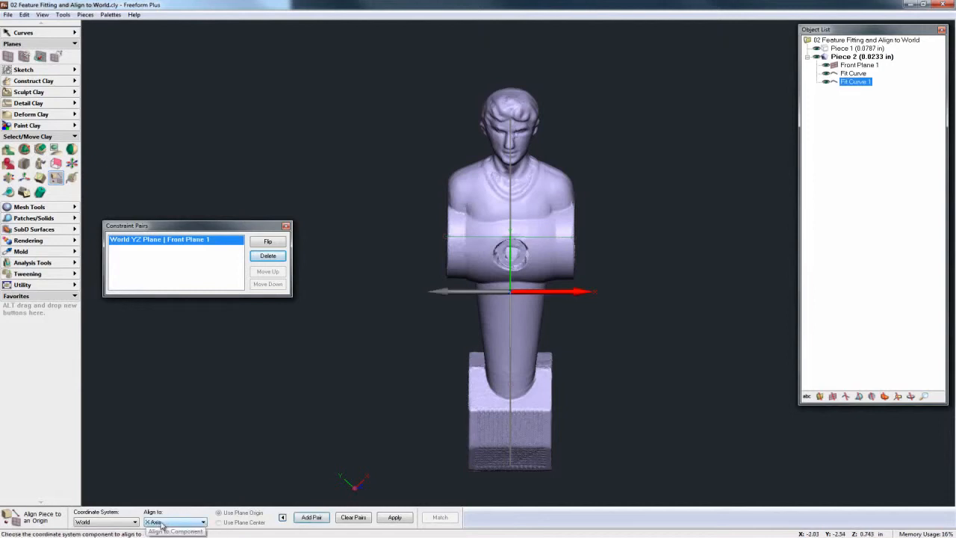
{"action": "left_click", "coordinate": [314, 516]}
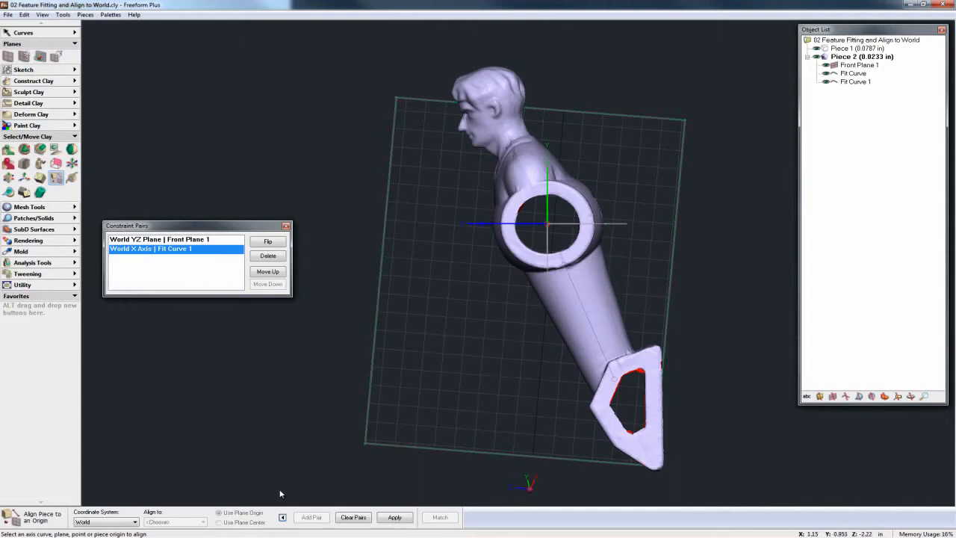
- Add a constraint pair matching the column's cone axis, Fit Curve, to the World Y Axis and check the alignment
{"action": "left_click", "coordinate": [856, 74]}
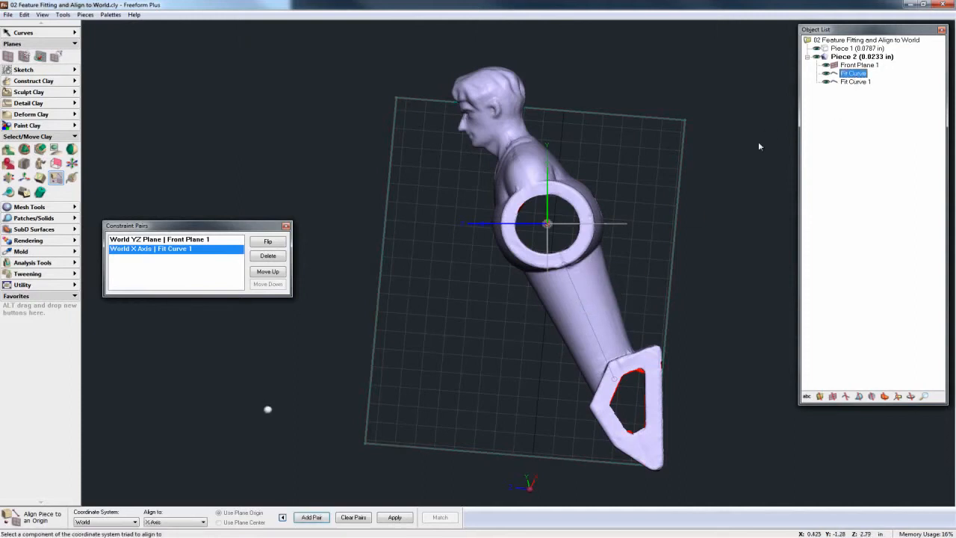
{"action": "left_click", "coordinate": [167, 522]}
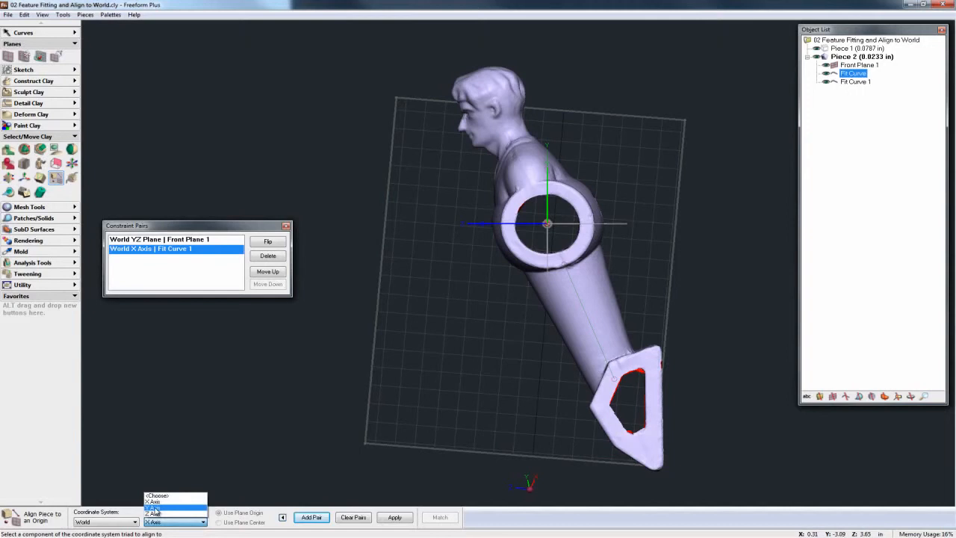
{"action": "left_click", "coordinate": [154, 509]}
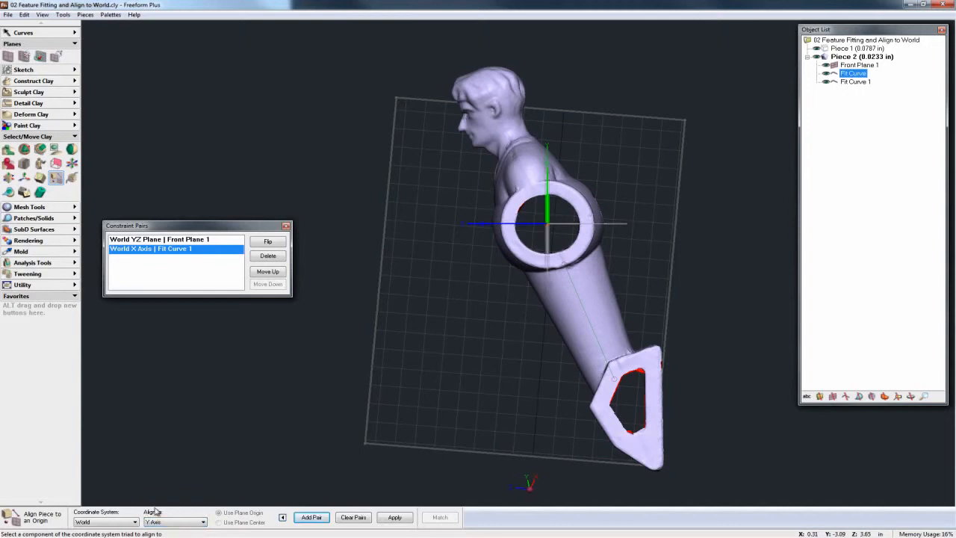
{"action": "left_click", "coordinate": [312, 517]}
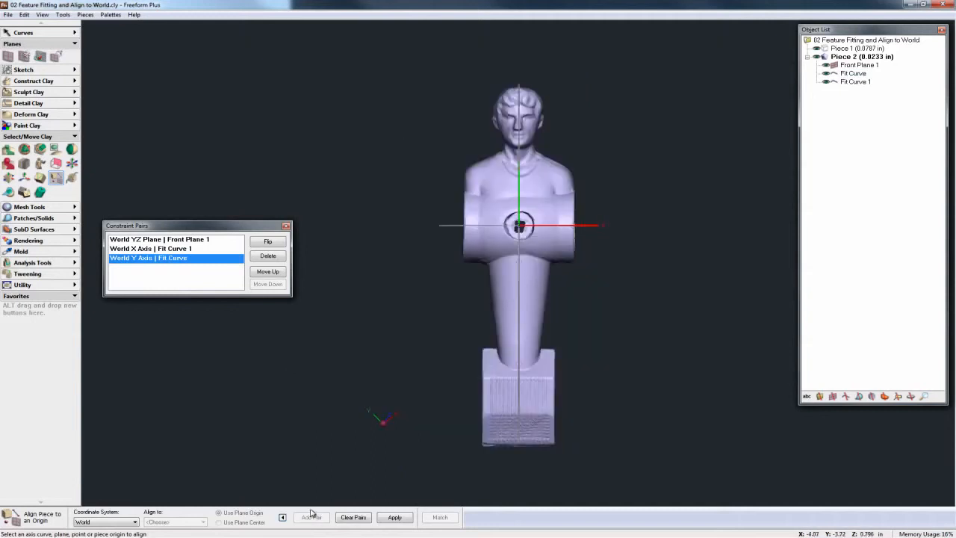
{"action": "key", "text": "Right"}
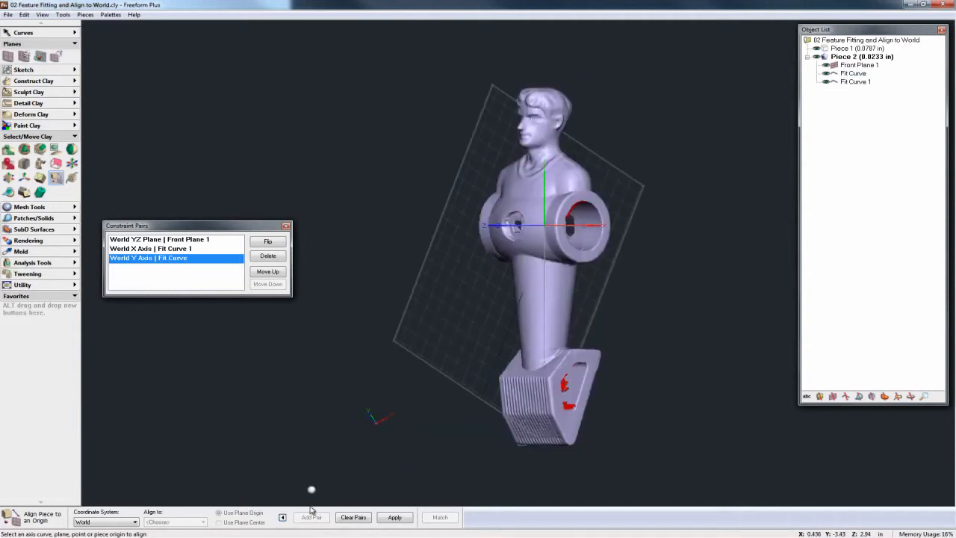
{"action": "key", "text": "Left"}
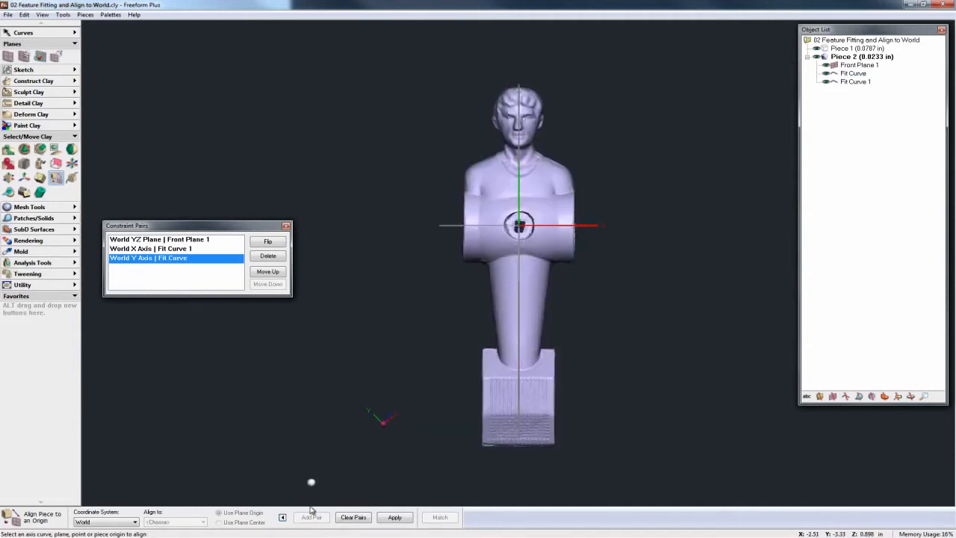